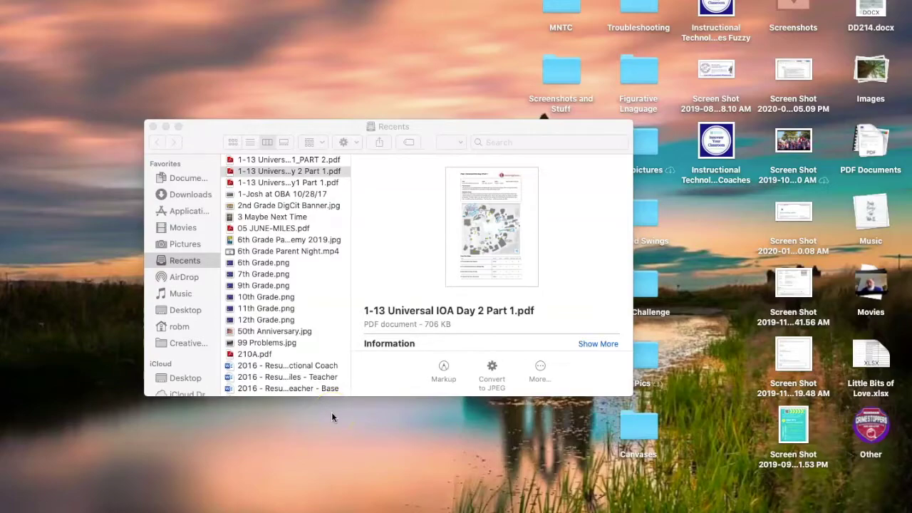
Step: Open the file "1-13 Universal IOA Day 2 Part 1.pdf" in Adobe Acrobat Reader DC and view its map page
{"action": "left_click", "coordinate": [257, 417]}
{"action": "double_click", "coordinate": [269, 172]}
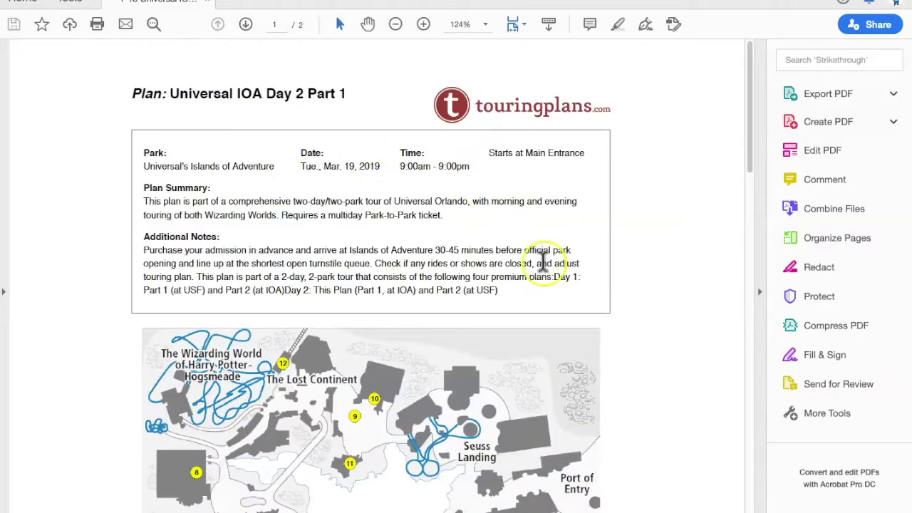
{"action": "scroll", "coordinate": [623, 284], "scroll_direction": "down", "scroll_amount": 10}
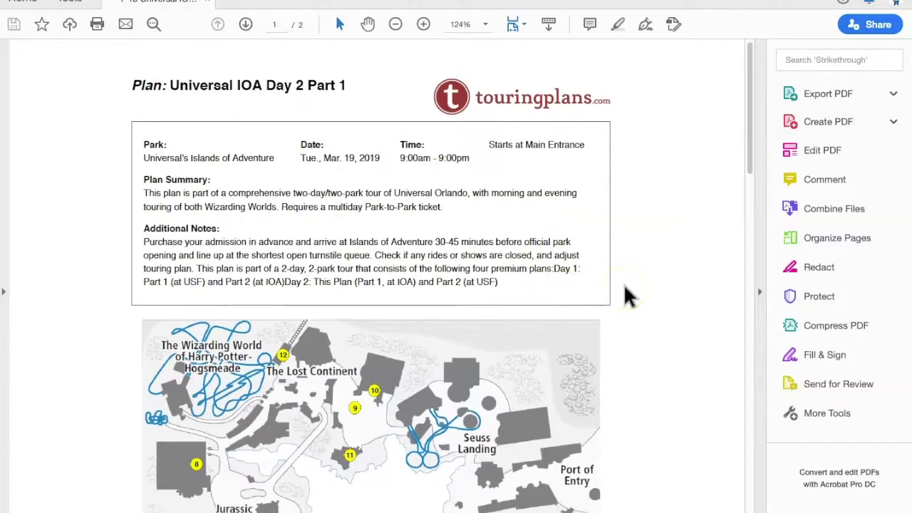
{"action": "scroll", "coordinate": [626, 291], "scroll_direction": "up", "scroll_amount": 6}
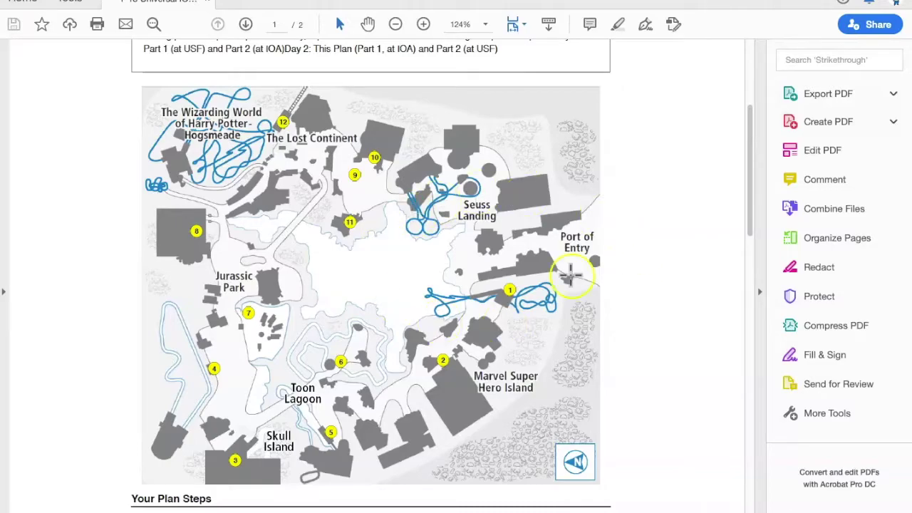
Step: Start the Fill & Sign tool on the document with the option to fill and sign it yourself
{"action": "mouse_move", "coordinate": [434, 507]}
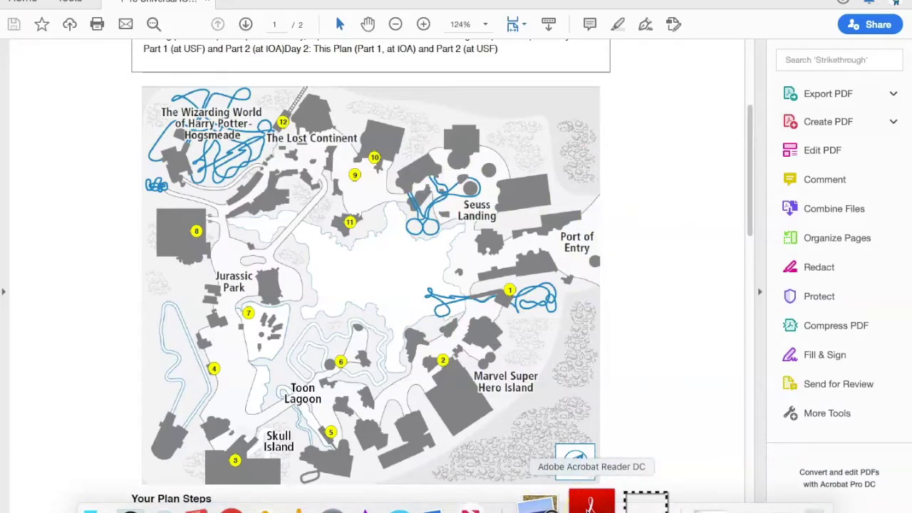
{"action": "left_click", "coordinate": [75, 3]}
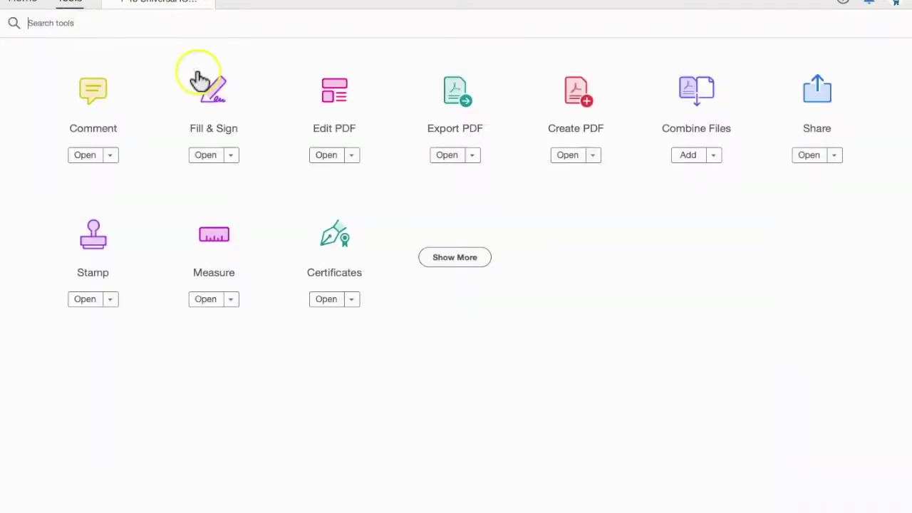
{"action": "left_click", "coordinate": [217, 100]}
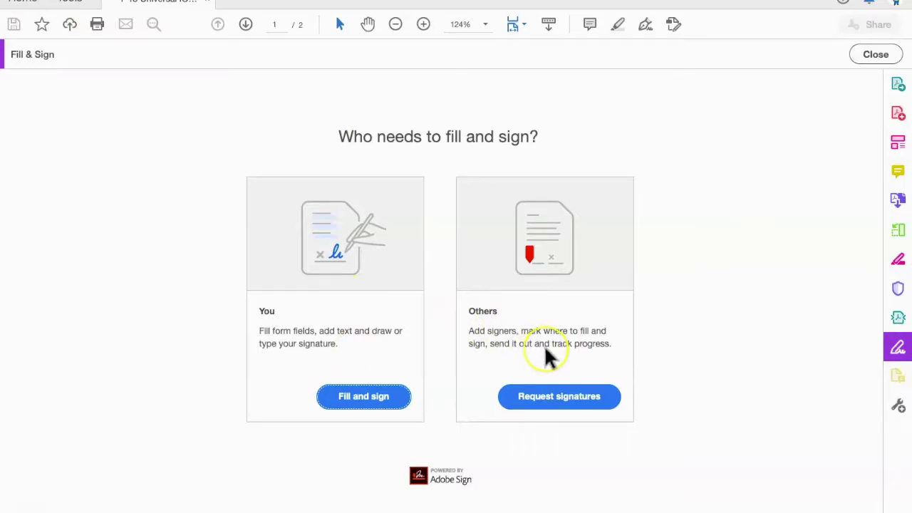
{"action": "left_click", "coordinate": [378, 399]}
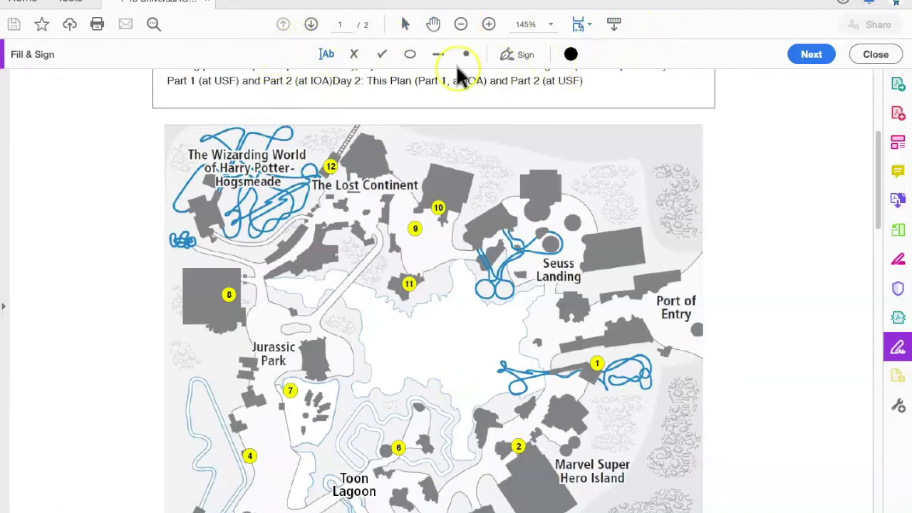
Step: Add the text "Text" on the map in the blank area above Seuss Landing
{"action": "left_click", "coordinate": [326, 54]}
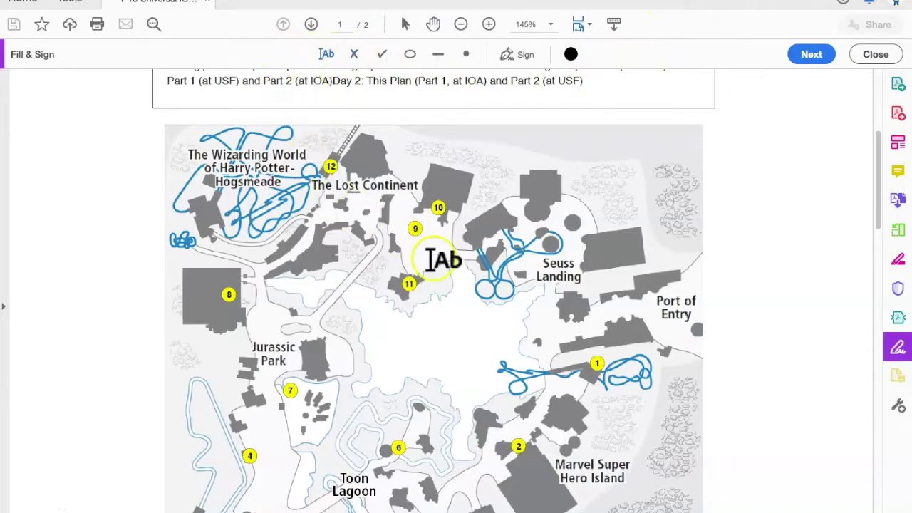
{"action": "left_click", "coordinate": [560, 154]}
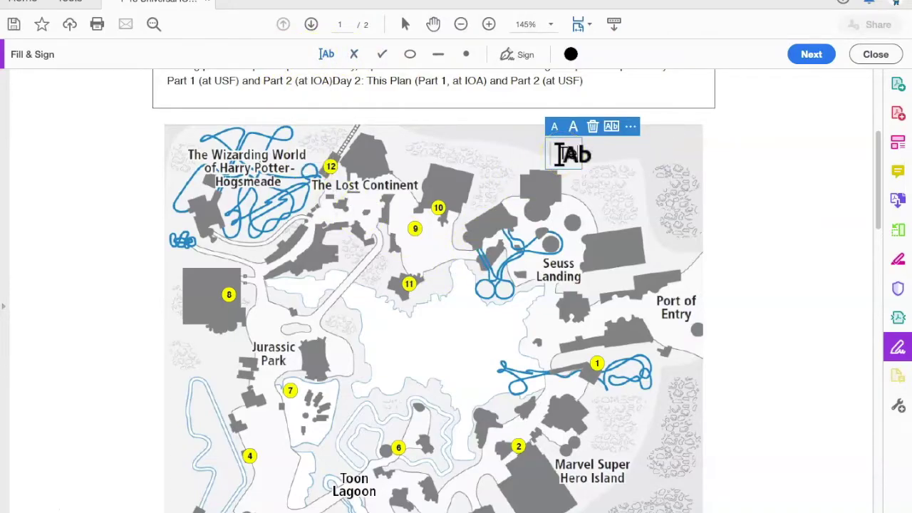
{"action": "left_click", "coordinate": [664, 170]}
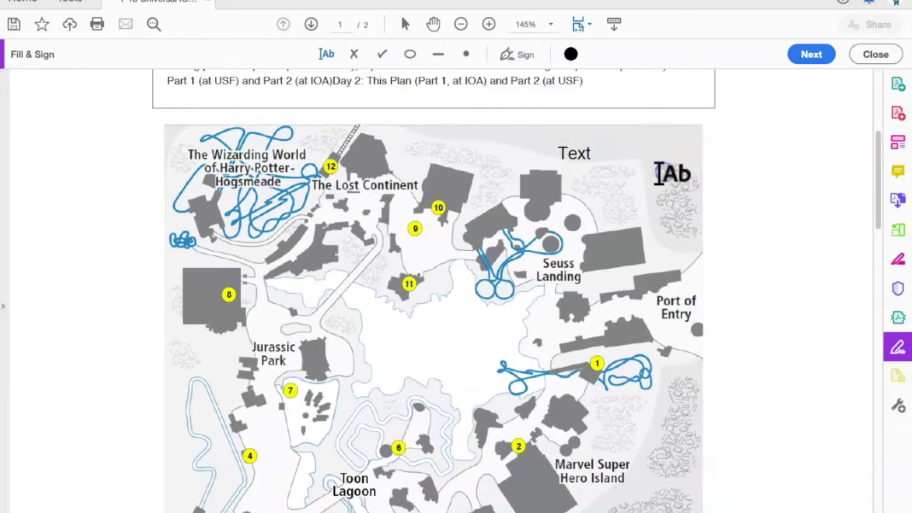
Step: Place X marks in the Wait cell of The Incredible Hulk Coaster and the Free Time cell of Skull Island: Reign of Kong
{"action": "left_click", "coordinate": [354, 54]}
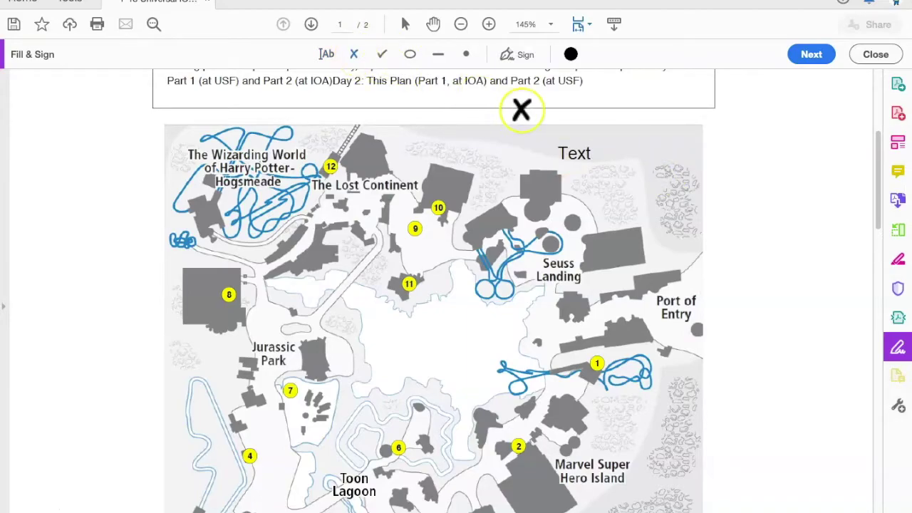
{"action": "scroll", "coordinate": [520, 110], "scroll_direction": "down", "scroll_amount": 10}
{"action": "left_click", "coordinate": [521, 270]}
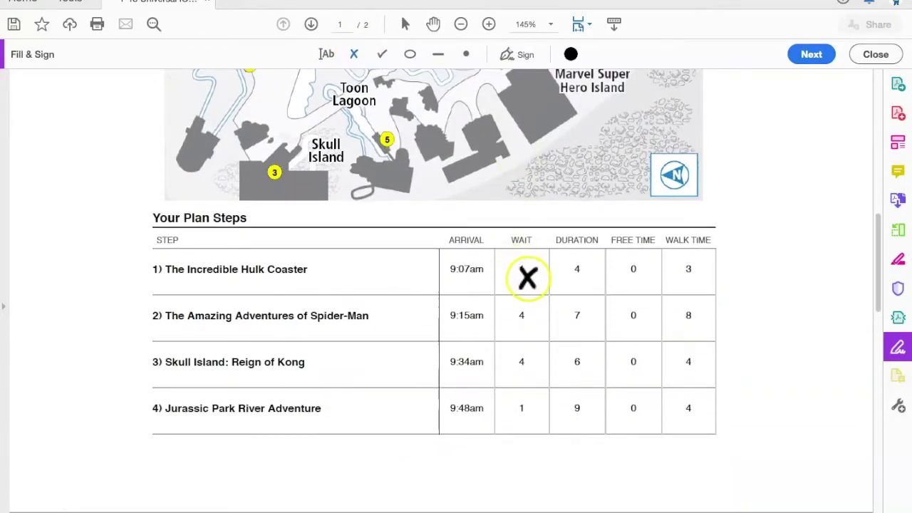
{"action": "left_click", "coordinate": [633, 368]}
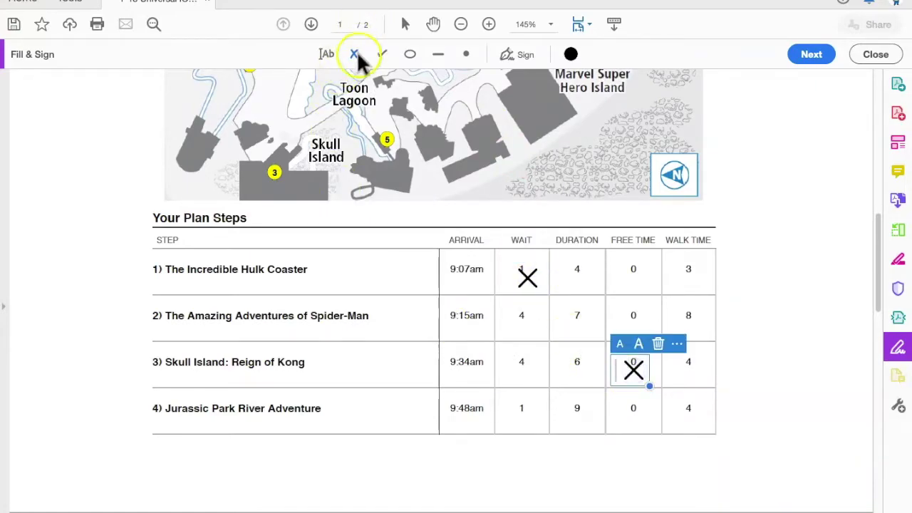
Step: Place checkmarks in the Walk Time cells of The Incredible Hulk Coaster and Jurassic Park River Adventure, and in the latter's Wait cell
{"action": "left_click", "coordinate": [382, 57]}
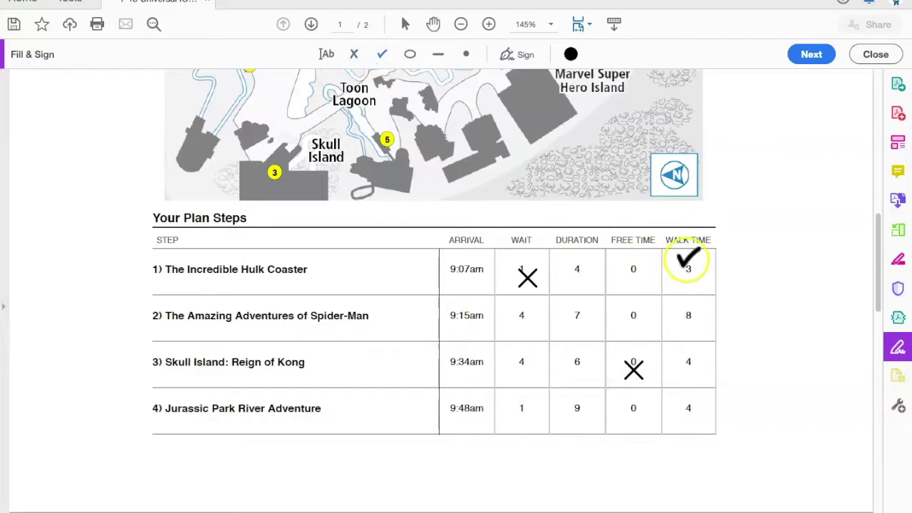
{"action": "left_click", "coordinate": [691, 274]}
{"action": "left_click", "coordinate": [703, 416]}
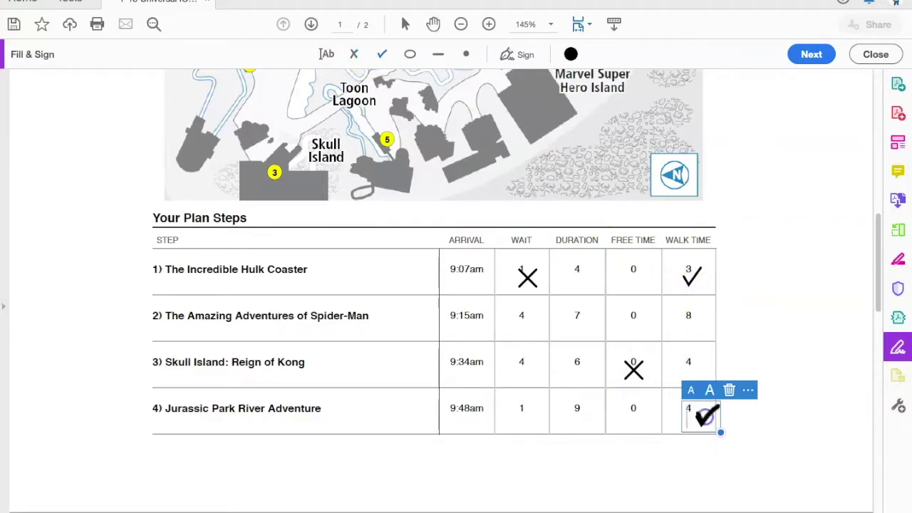
{"action": "left_click", "coordinate": [528, 415]}
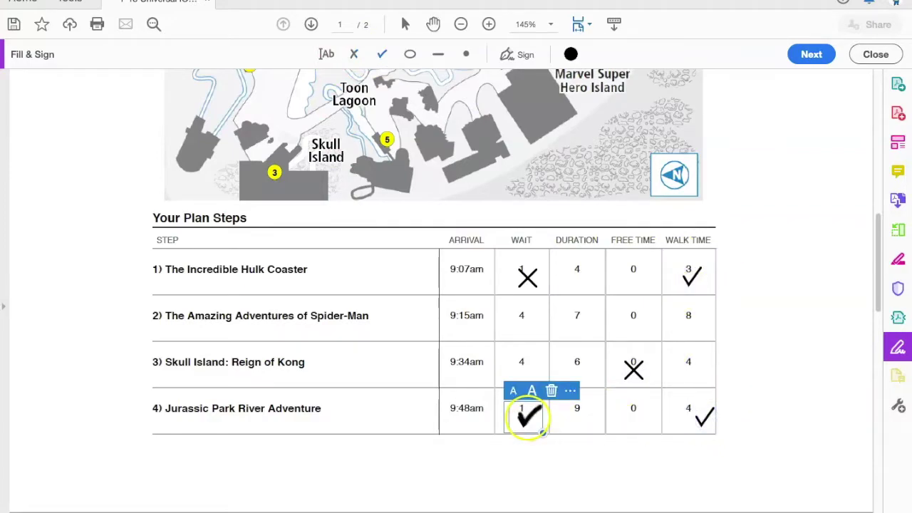
Step: Place circle marks in Spider-Man's Duration cell, Skull Island's Wait cell and The Incredible Hulk Coaster's Free Time cell
{"action": "left_click", "coordinate": [413, 60]}
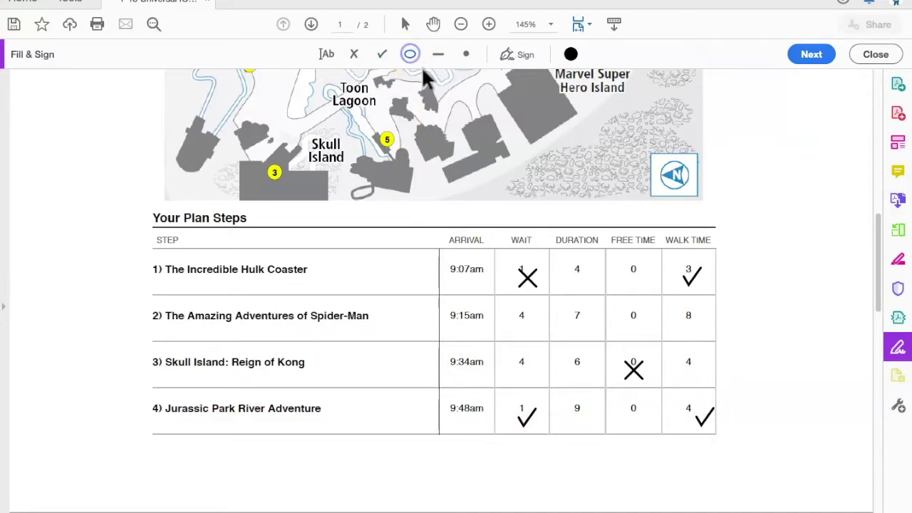
{"action": "left_click", "coordinate": [583, 319]}
{"action": "left_click", "coordinate": [524, 369]}
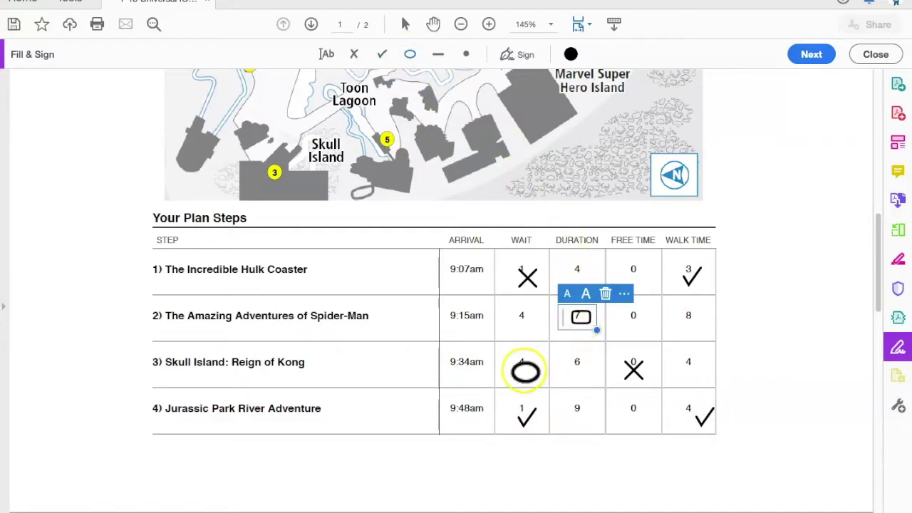
{"action": "left_click", "coordinate": [619, 278]}
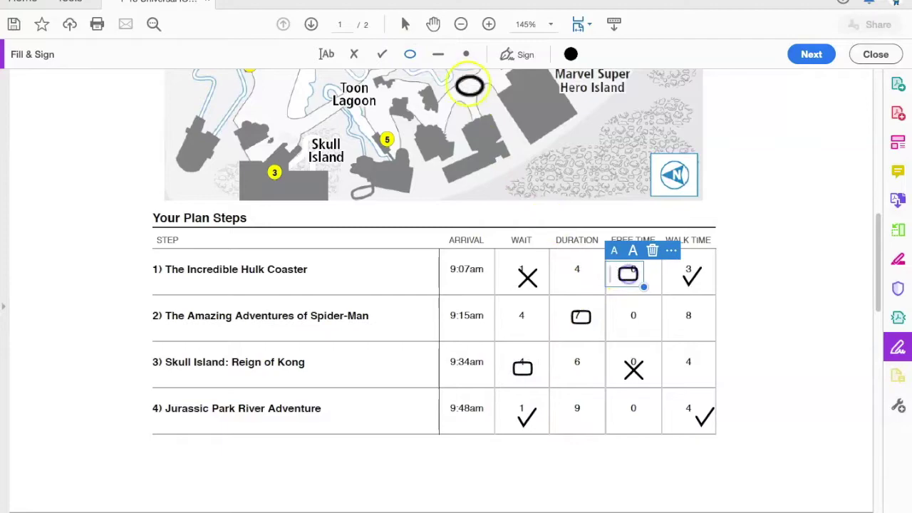
Step: Strike a line through Skull Island's Duration value and place a dot over Spider-Man's Wait value
{"action": "left_click", "coordinate": [438, 57]}
{"action": "left_click", "coordinate": [522, 369]}
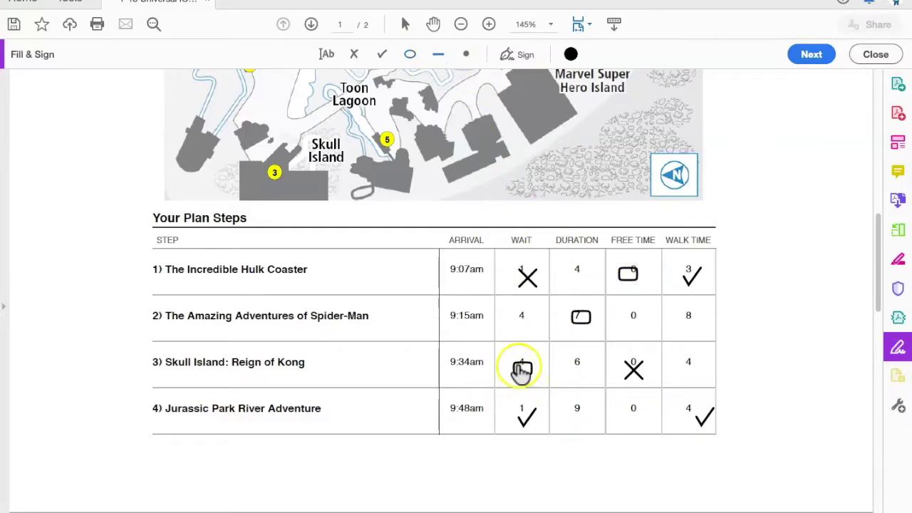
{"action": "left_click_drag", "start_coordinate": [513, 382], "coordinate": [578, 361]}
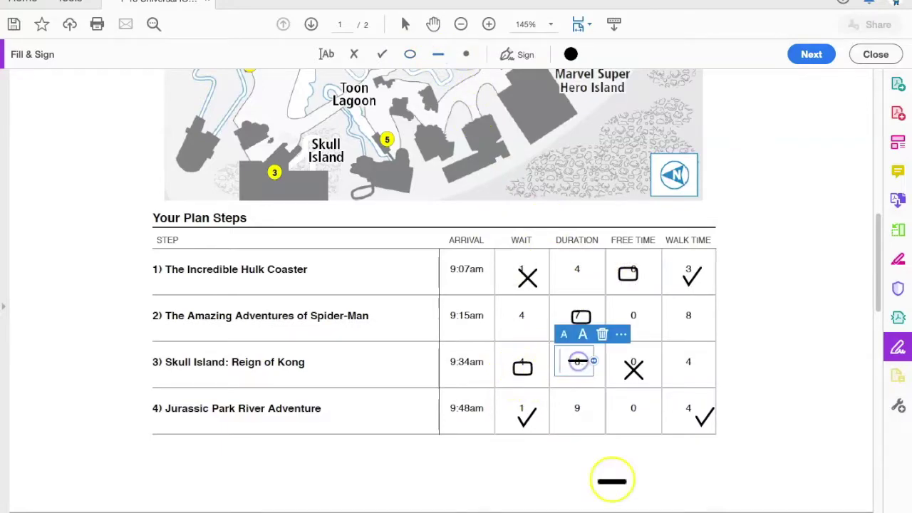
{"action": "left_click", "coordinate": [468, 57]}
{"action": "left_click", "coordinate": [522, 315]}
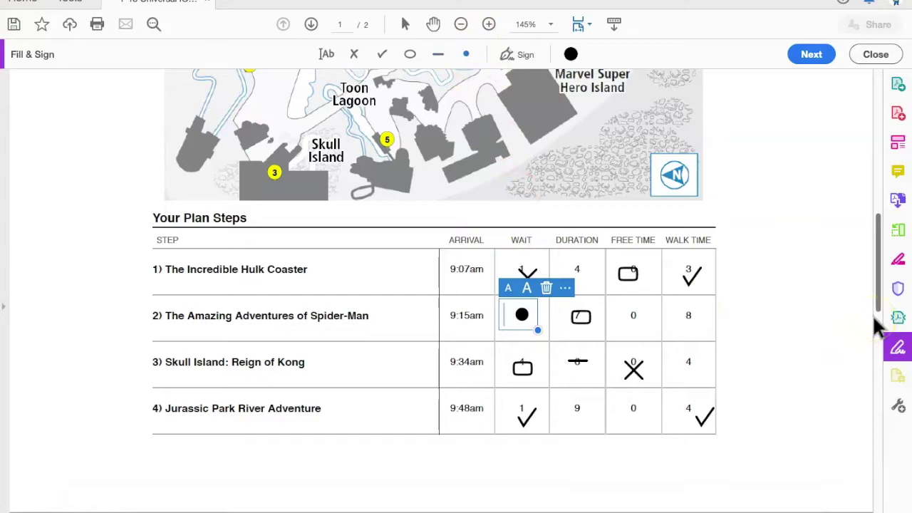
Step: Create a new signature by drawing it freehand, with saving left enabled, and apply it
{"action": "left_click", "coordinate": [520, 59]}
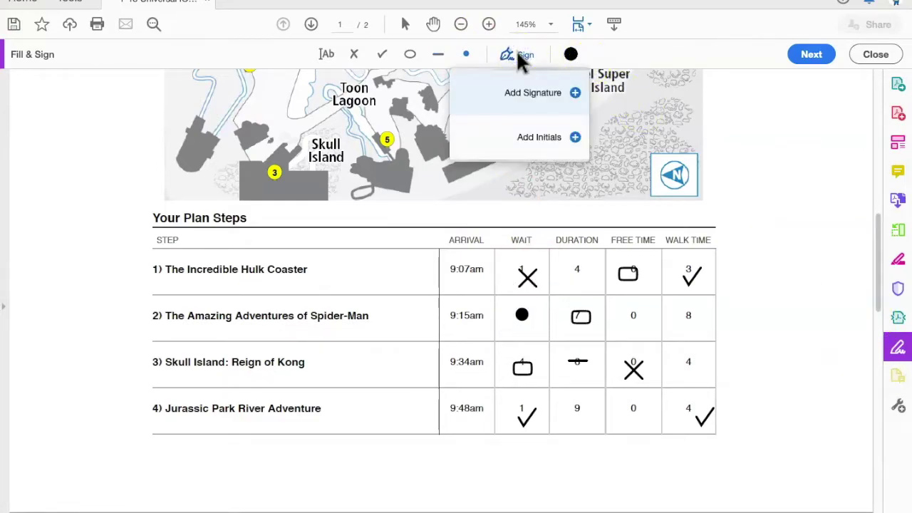
{"action": "left_click", "coordinate": [541, 99]}
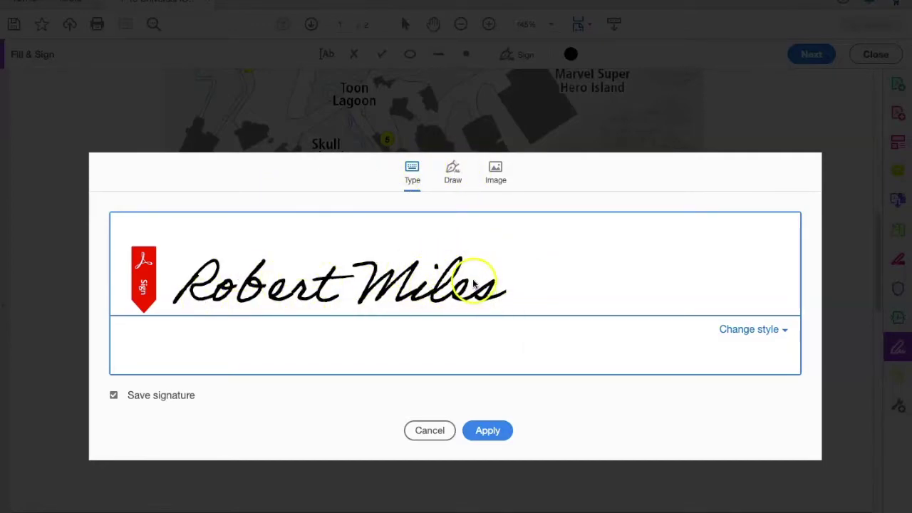
{"action": "left_click", "coordinate": [451, 169]}
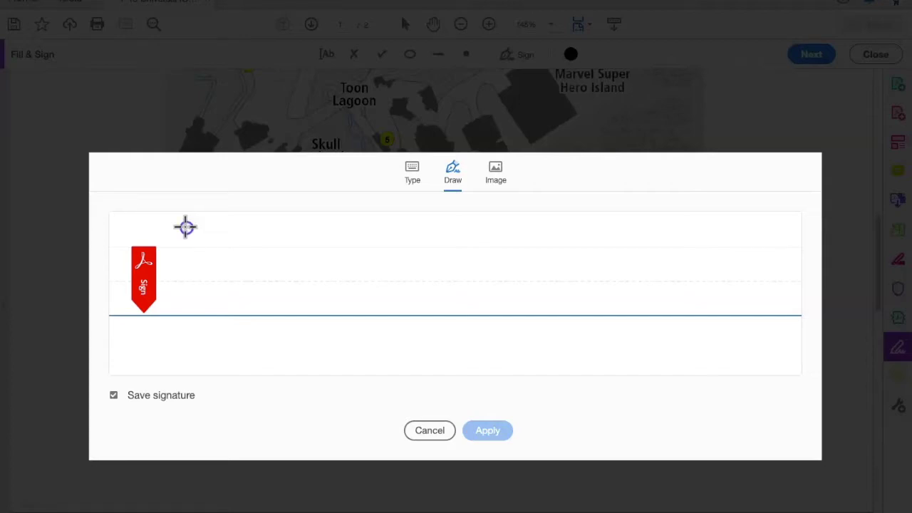
{"action": "mouse_move", "coordinate": [185, 226]}
{"action": "left_mouse_down"}
{"action": "mouse_move", "coordinate": [203, 295]}
{"action": "mouse_move", "coordinate": [164, 287]}
{"action": "mouse_move", "coordinate": [230, 265]}
{"action": "mouse_move", "coordinate": [252, 279]}
{"action": "mouse_move", "coordinate": [293, 268]}
{"action": "mouse_move", "coordinate": [240, 266]}
{"action": "mouse_move", "coordinate": [337, 236]}
{"action": "mouse_move", "coordinate": [394, 245]}
{"action": "mouse_move", "coordinate": [434, 271]}
{"action": "mouse_move", "coordinate": [535, 261]}
{"action": "mouse_move", "coordinate": [454, 321]}
{"action": "left_mouse_up"}
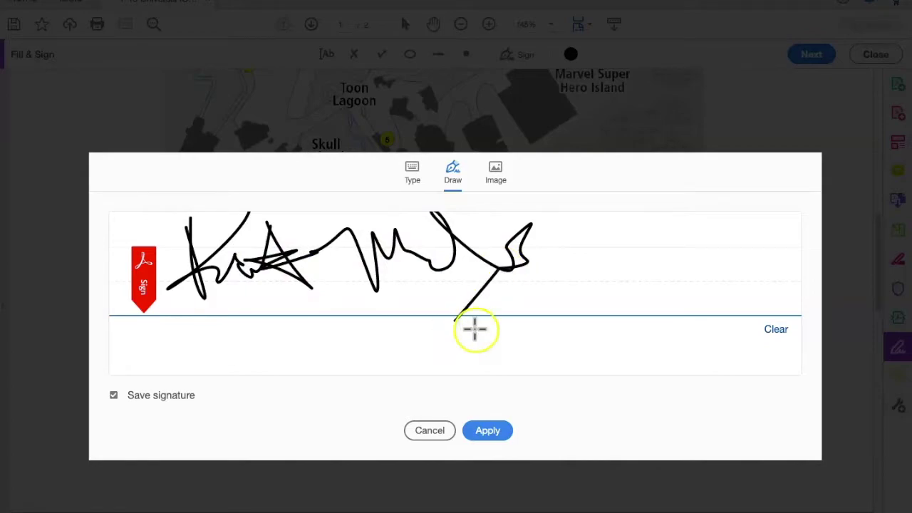
{"action": "left_click", "coordinate": [489, 432]}
Step: Place the drawn signature in the blank space below the Your Plan Steps table, undoing the placement over the map's compass
{"action": "left_click", "coordinate": [525, 377]}
{"action": "left_click", "coordinate": [737, 188]}
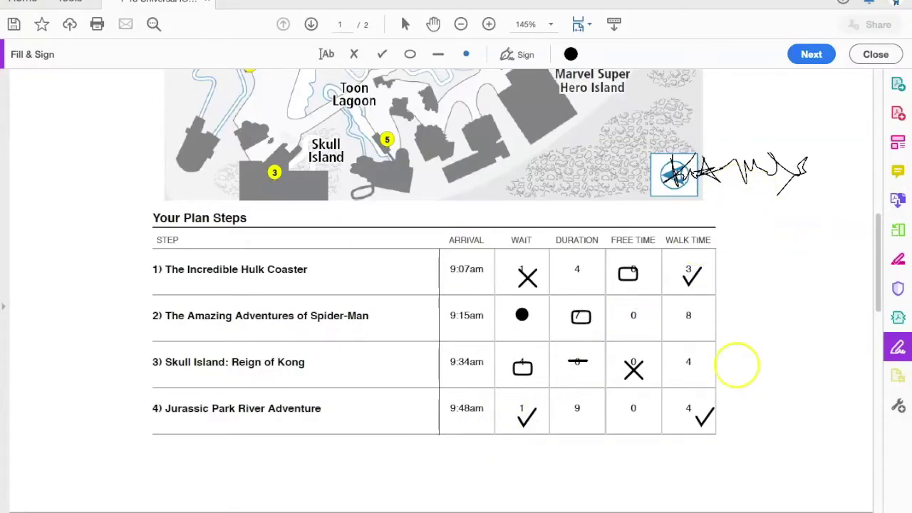
{"action": "key", "text": "ctrl+z"}
{"action": "left_click", "coordinate": [416, 482]}
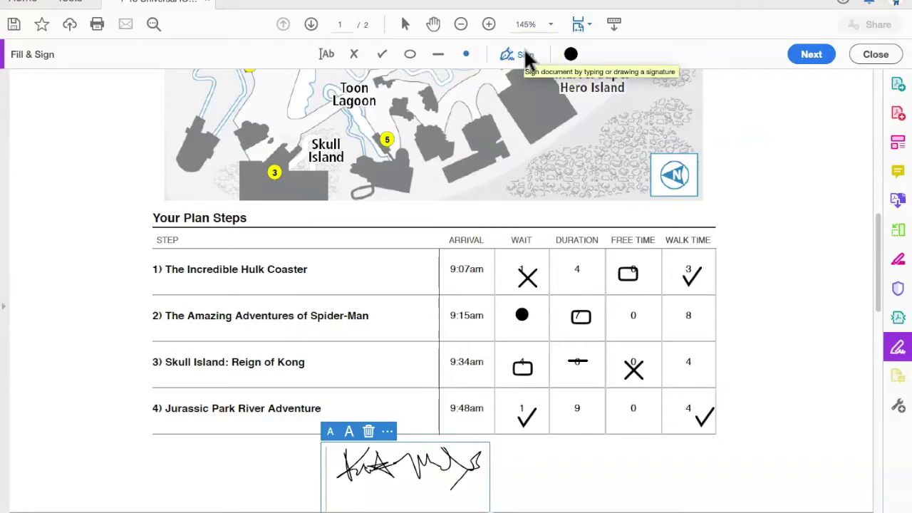
Step: Add typed initials with saving enabled and place them in the blank margin beside the map's compass
{"action": "left_click", "coordinate": [525, 52]}
{"action": "left_click", "coordinate": [573, 138]}
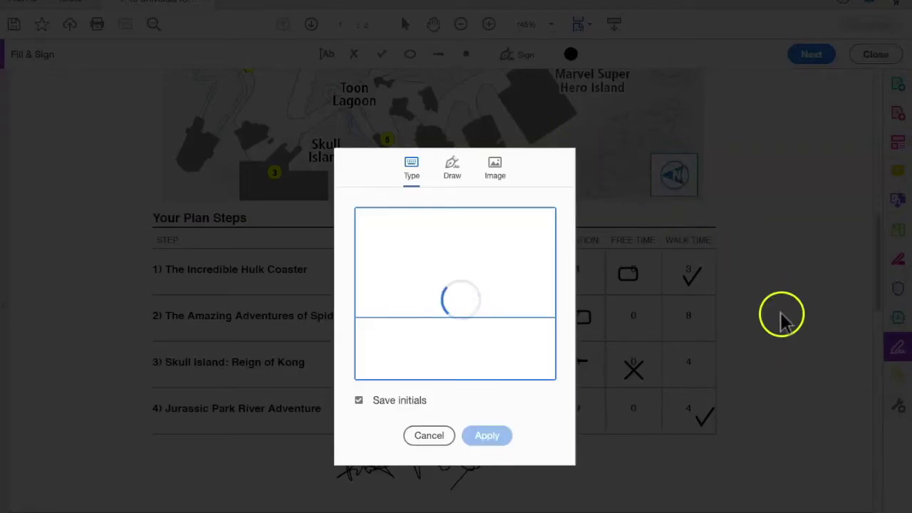
{"action": "left_click", "coordinate": [503, 298]}
{"action": "left_click", "coordinate": [487, 436]}
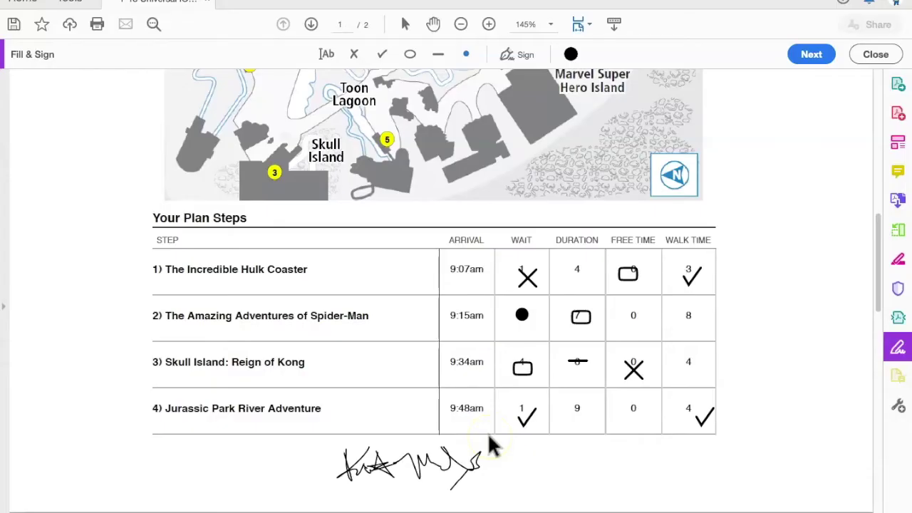
{"action": "left_click", "coordinate": [487, 432]}
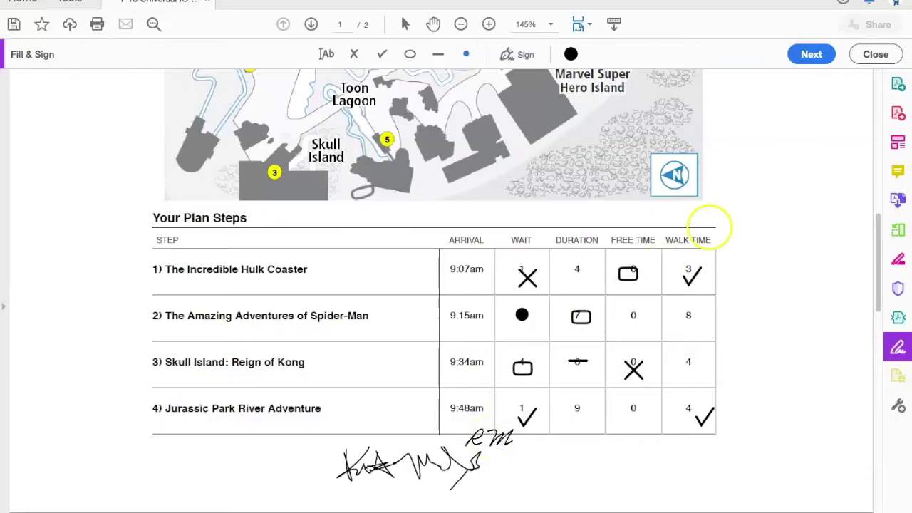
{"action": "left_click", "coordinate": [775, 178]}
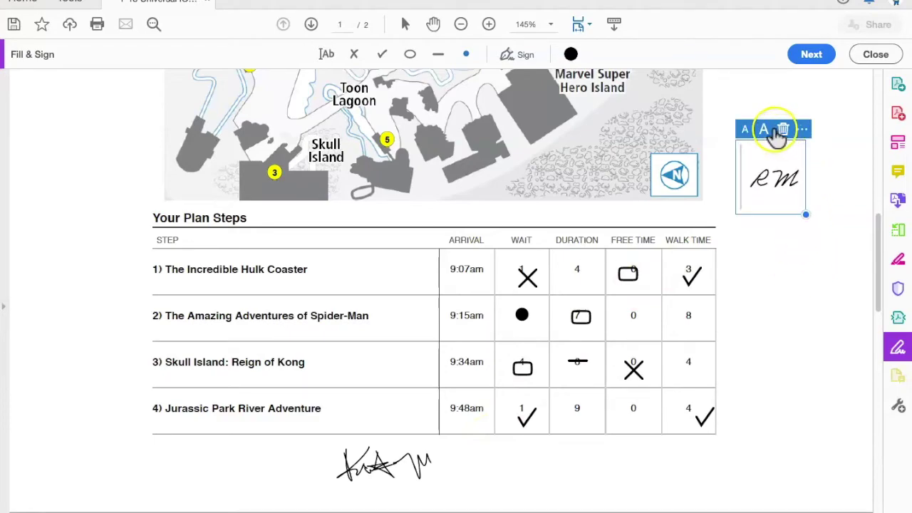
{"action": "left_click", "coordinate": [758, 73]}
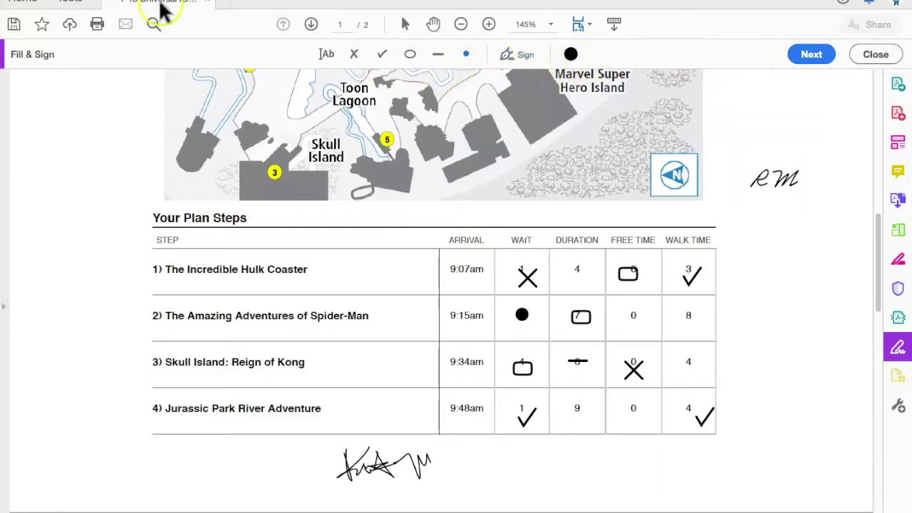
Step: Close Fill & Sign after revisiting it from the tools overview, and start it again with the option to sign yourself
{"action": "left_click", "coordinate": [69, 4]}
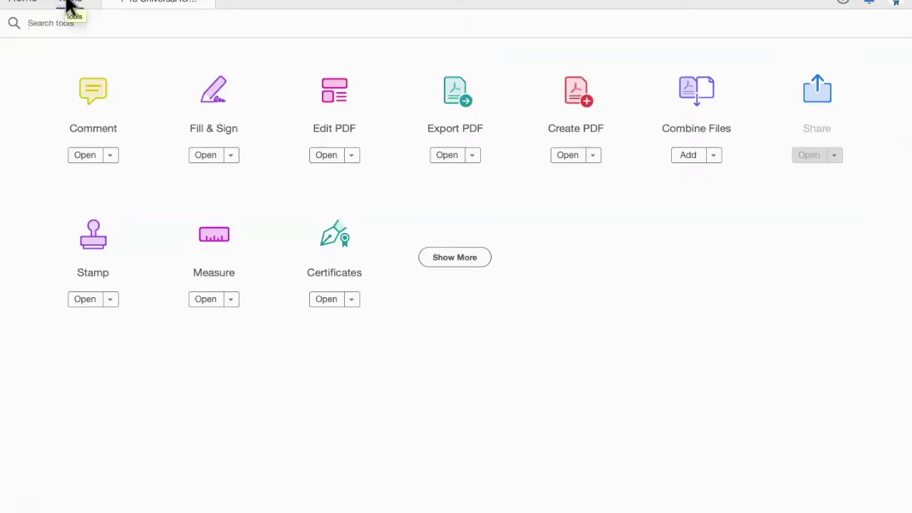
{"action": "left_click", "coordinate": [218, 94]}
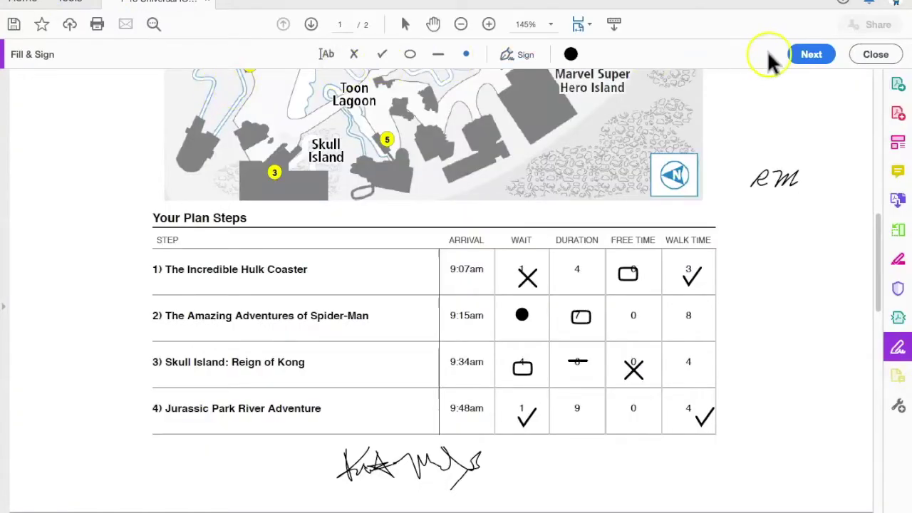
{"action": "left_click", "coordinate": [878, 57]}
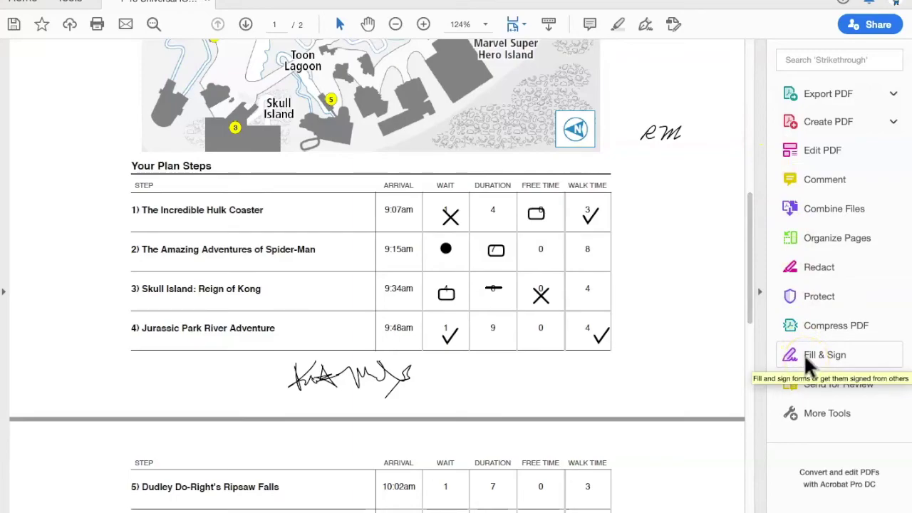
{"action": "left_click", "coordinate": [835, 360]}
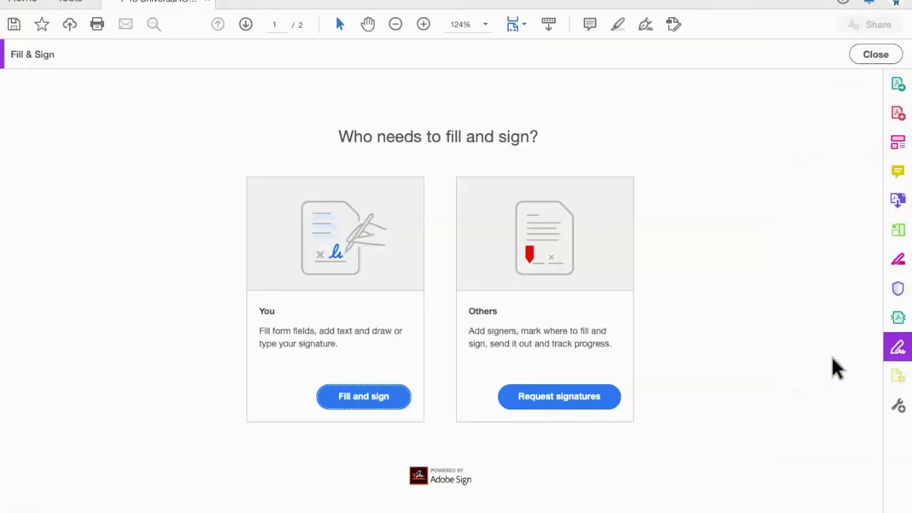
{"action": "left_click", "coordinate": [392, 395]}
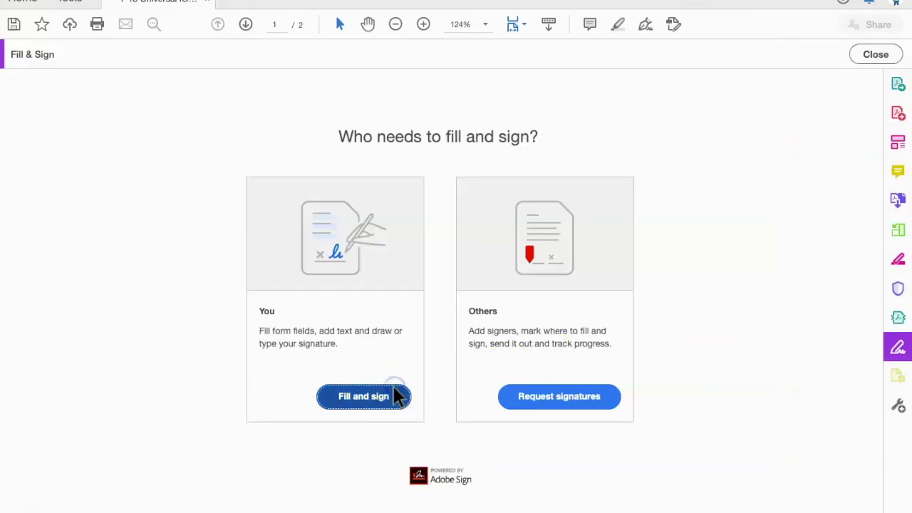